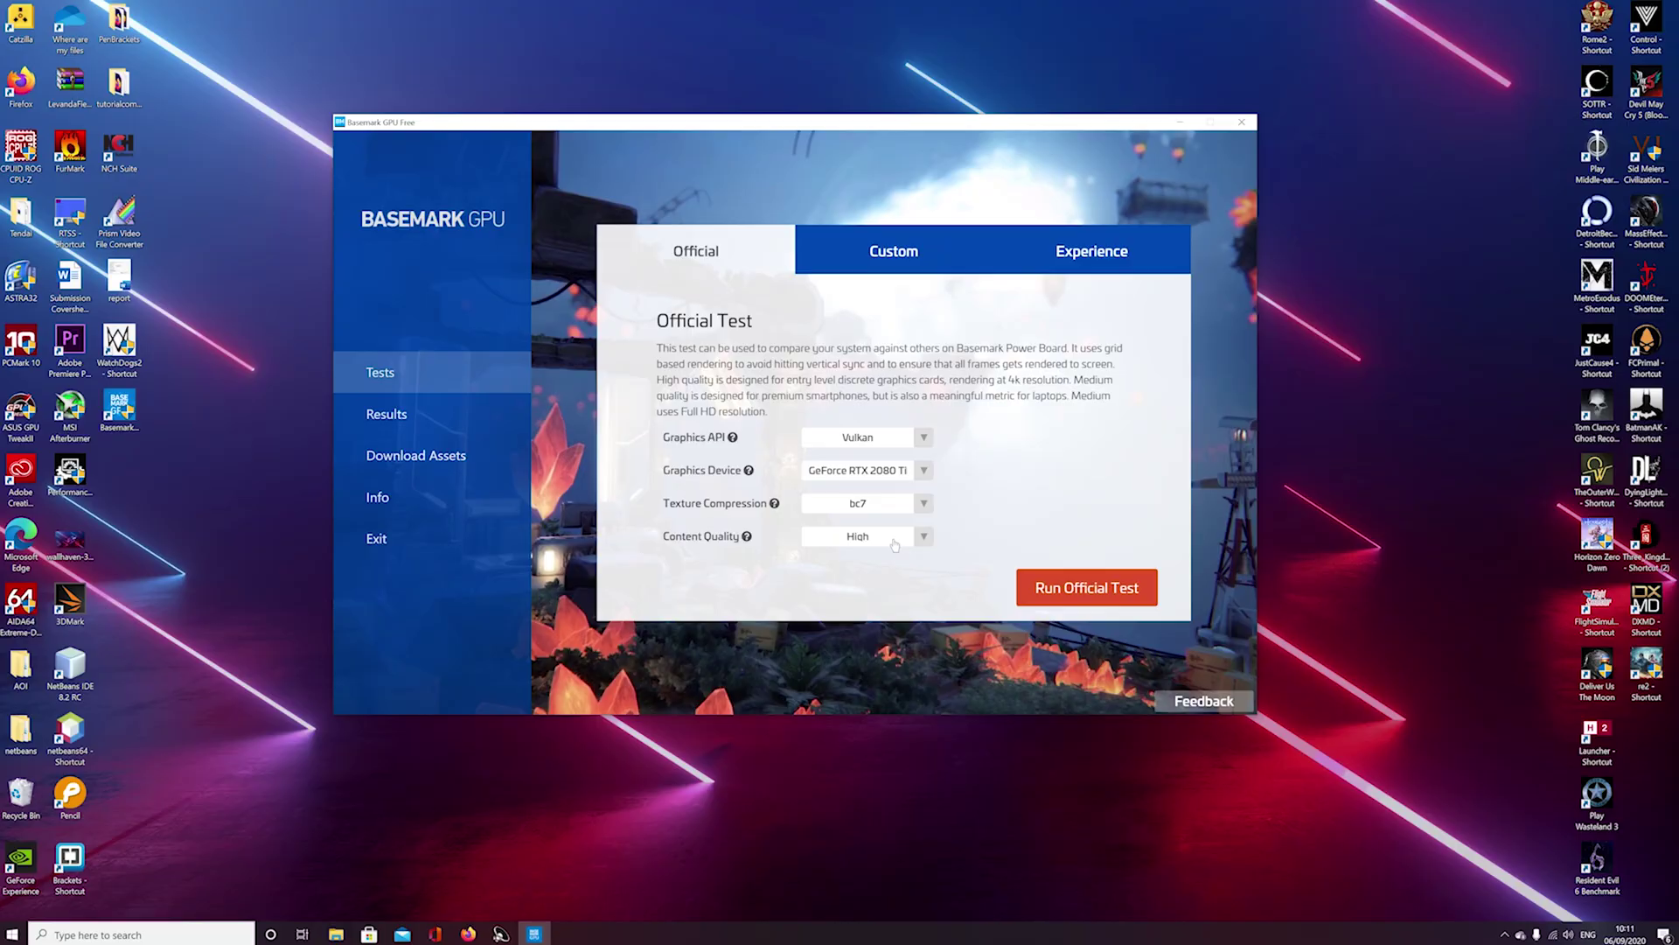
Change the official test's graphics API from Vulkan to DirectX12 and launch the run
click(924, 437)
click(860, 483)
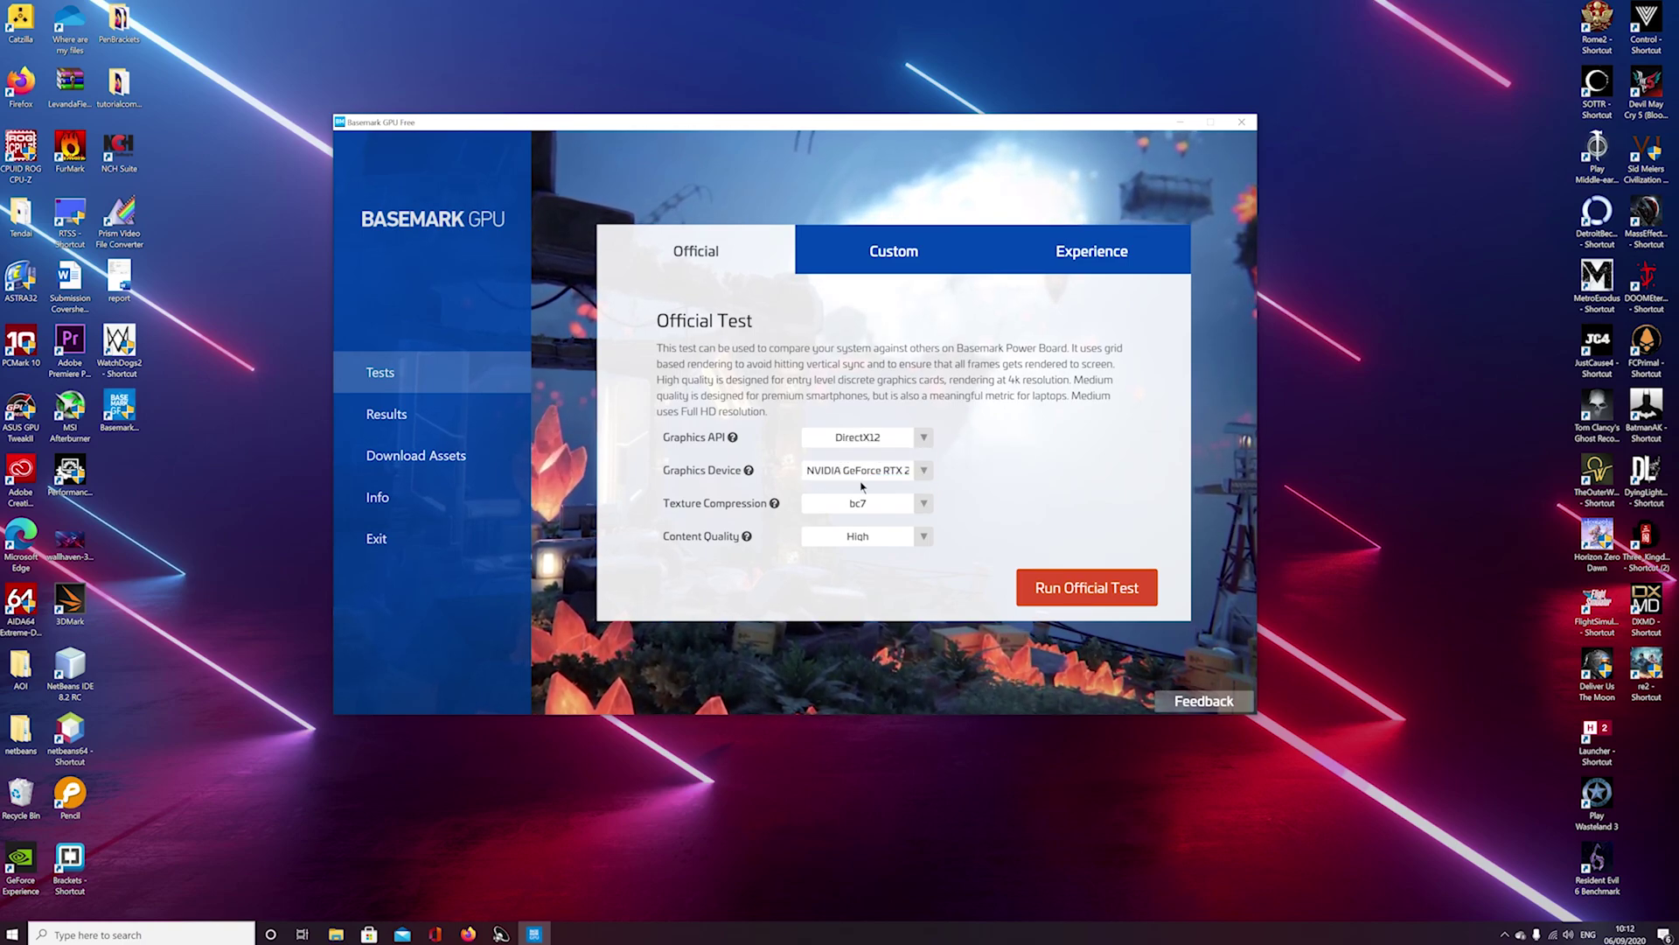
click(924, 437)
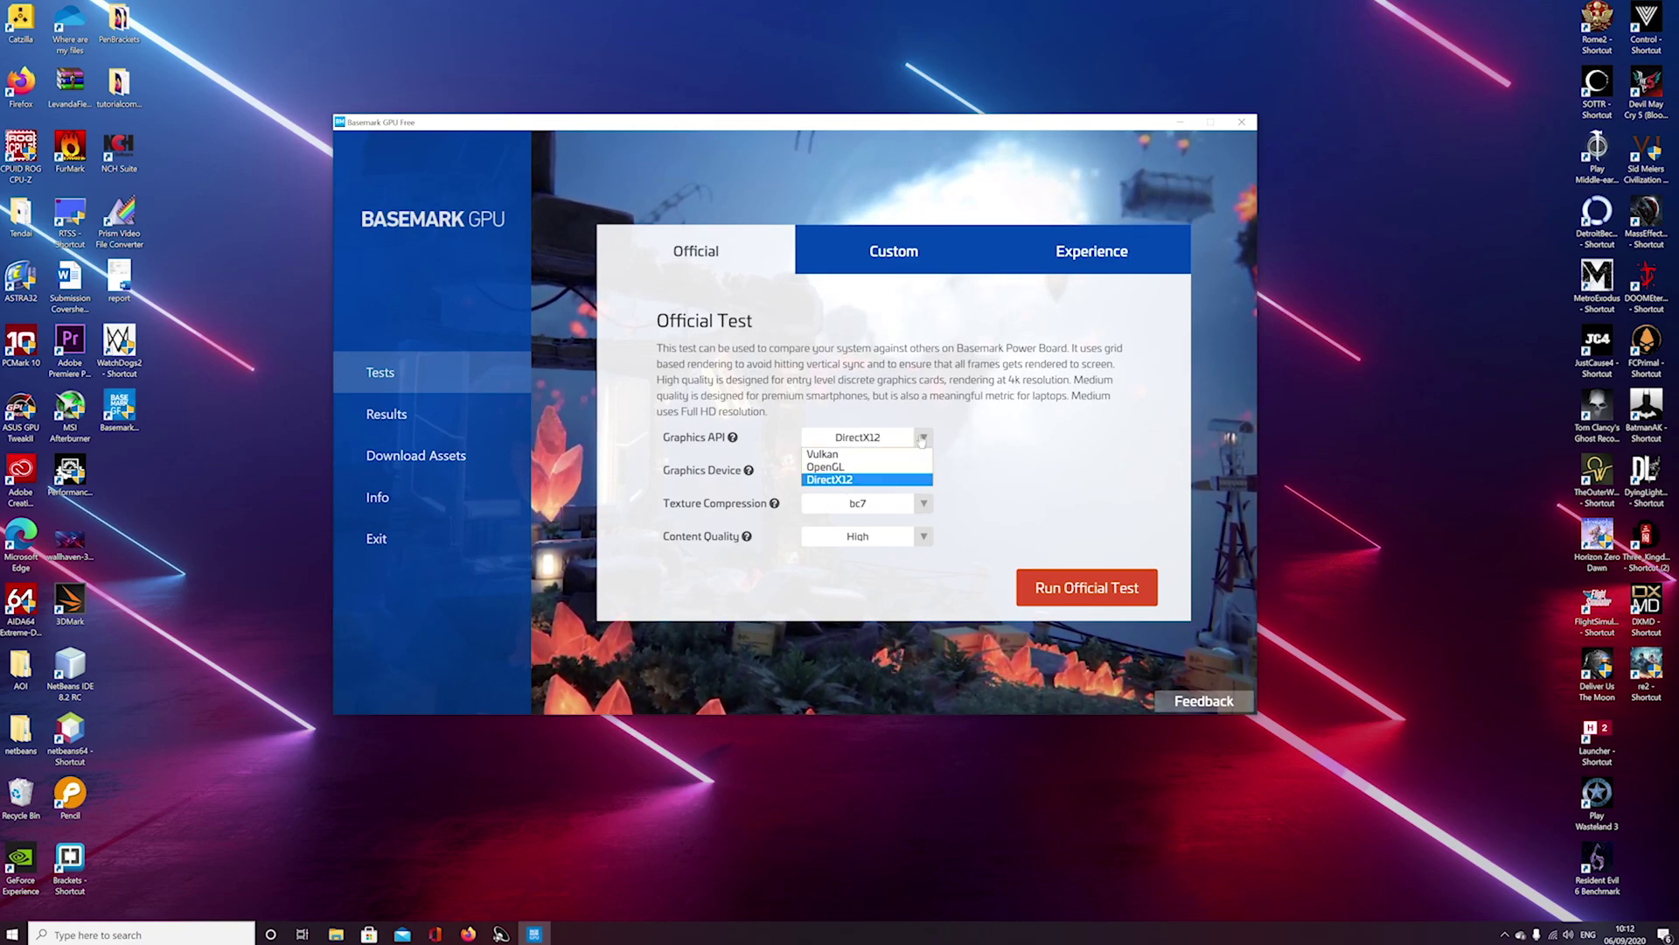
click(854, 480)
click(1086, 587)
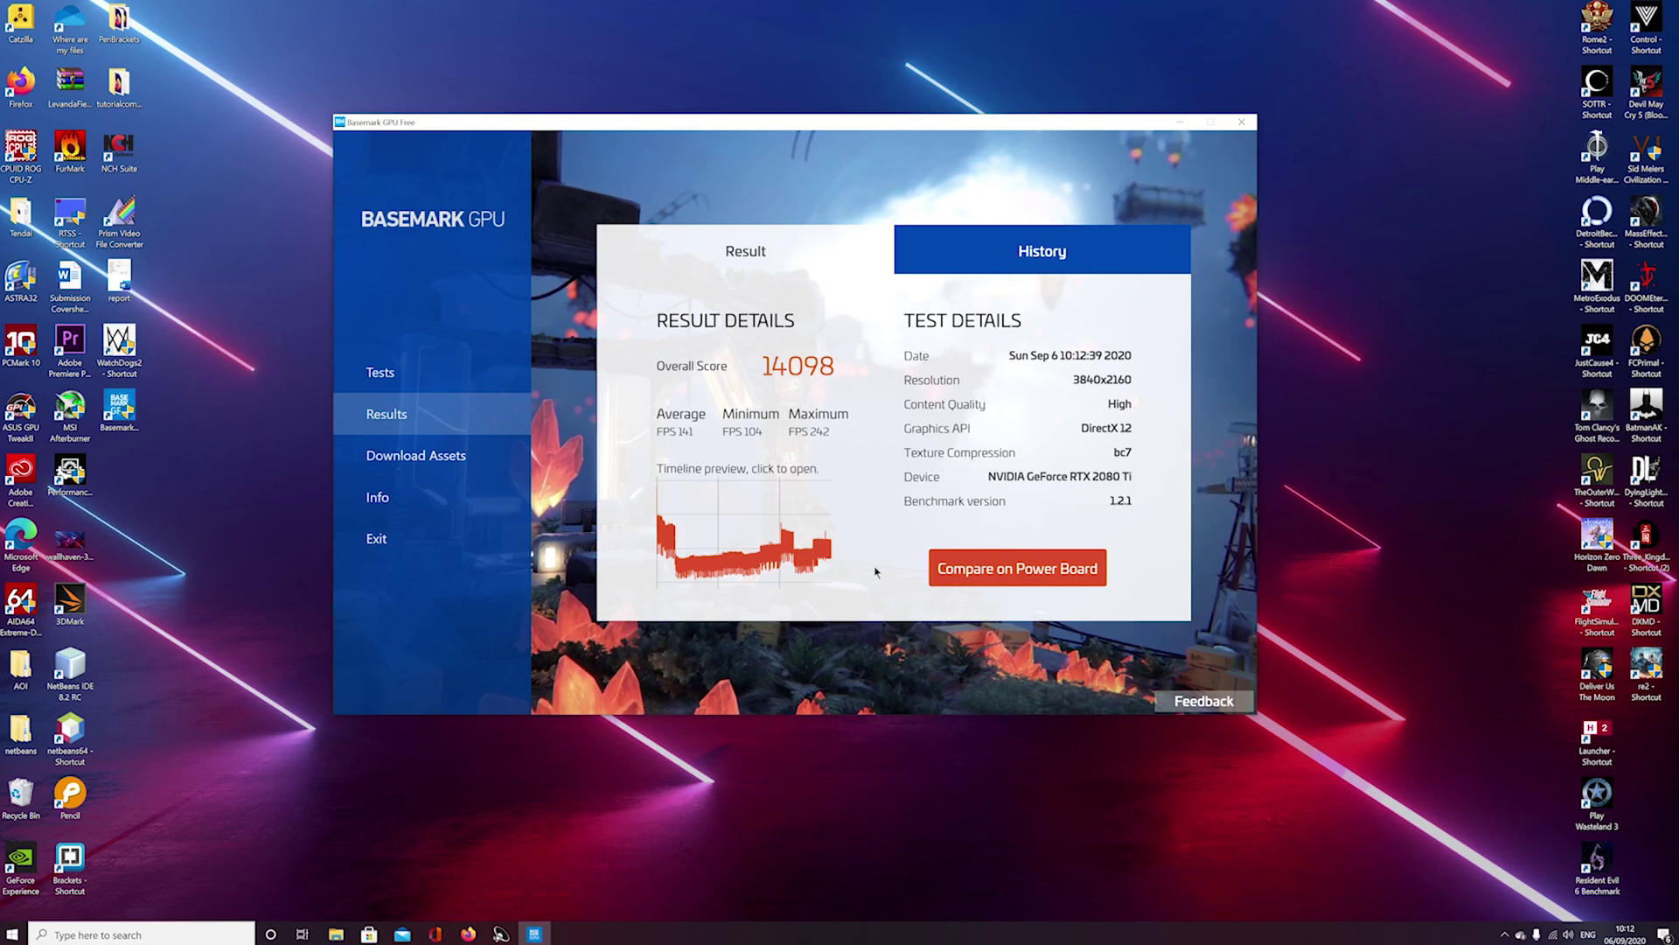
Nudge the benchmark window slightly while the 14098 DirectX 12 result is shown
drag(919, 142, 945, 151)
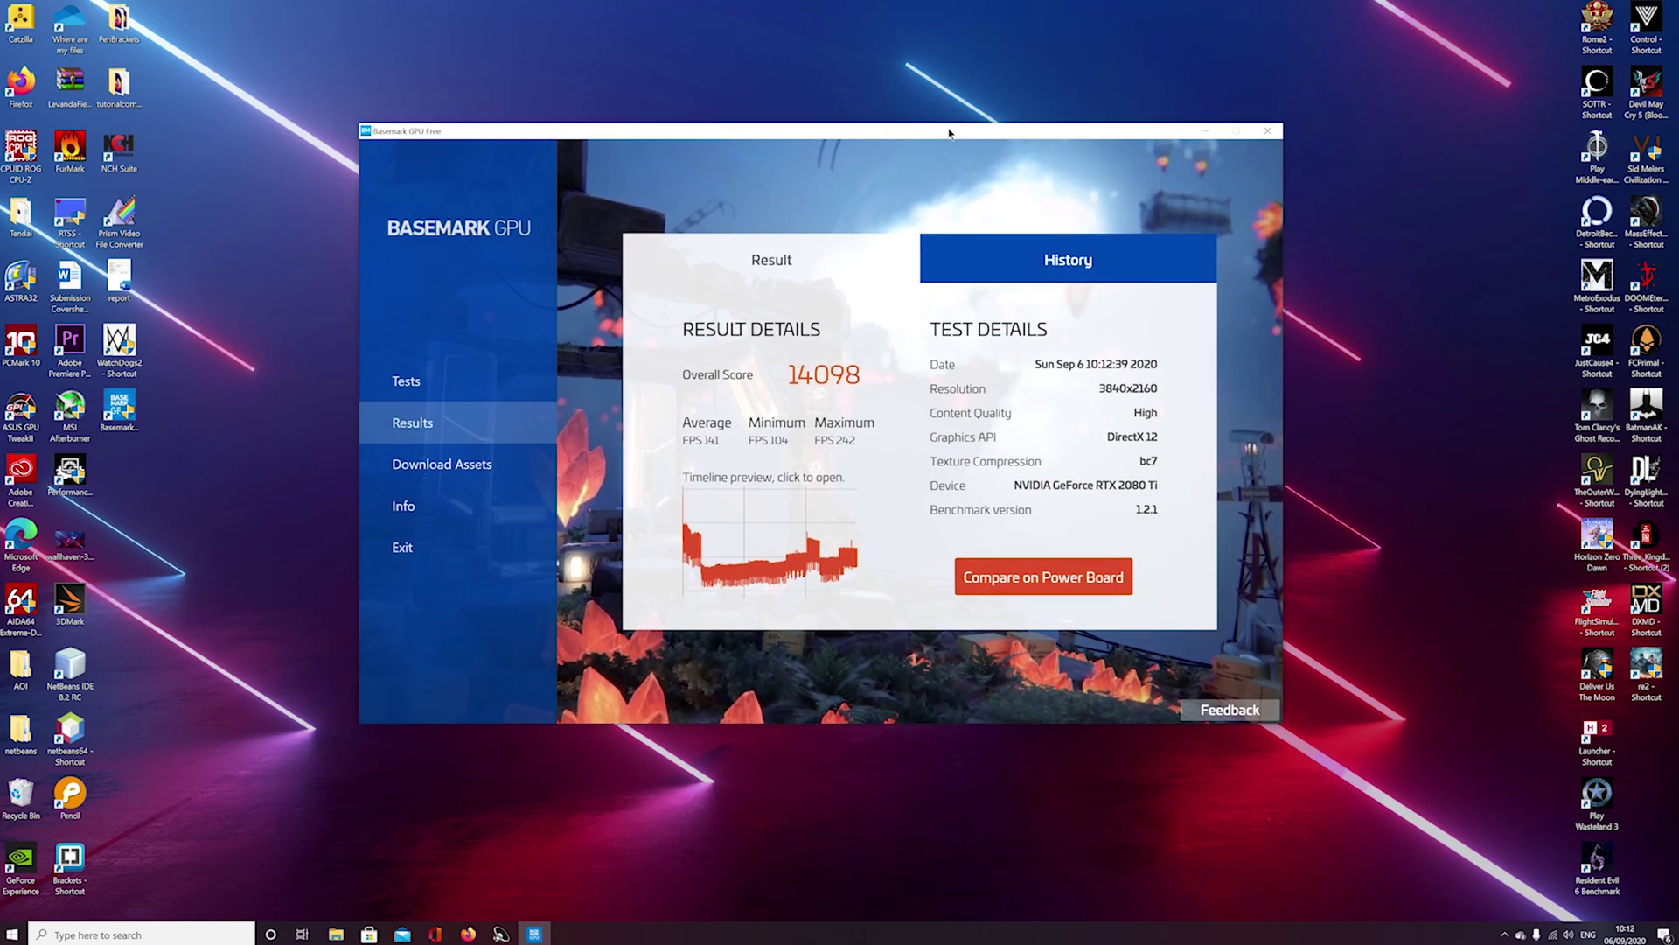
Open the result on Power Board, arrange the windows side by side, and remove this system from comparison
click(1078, 580)
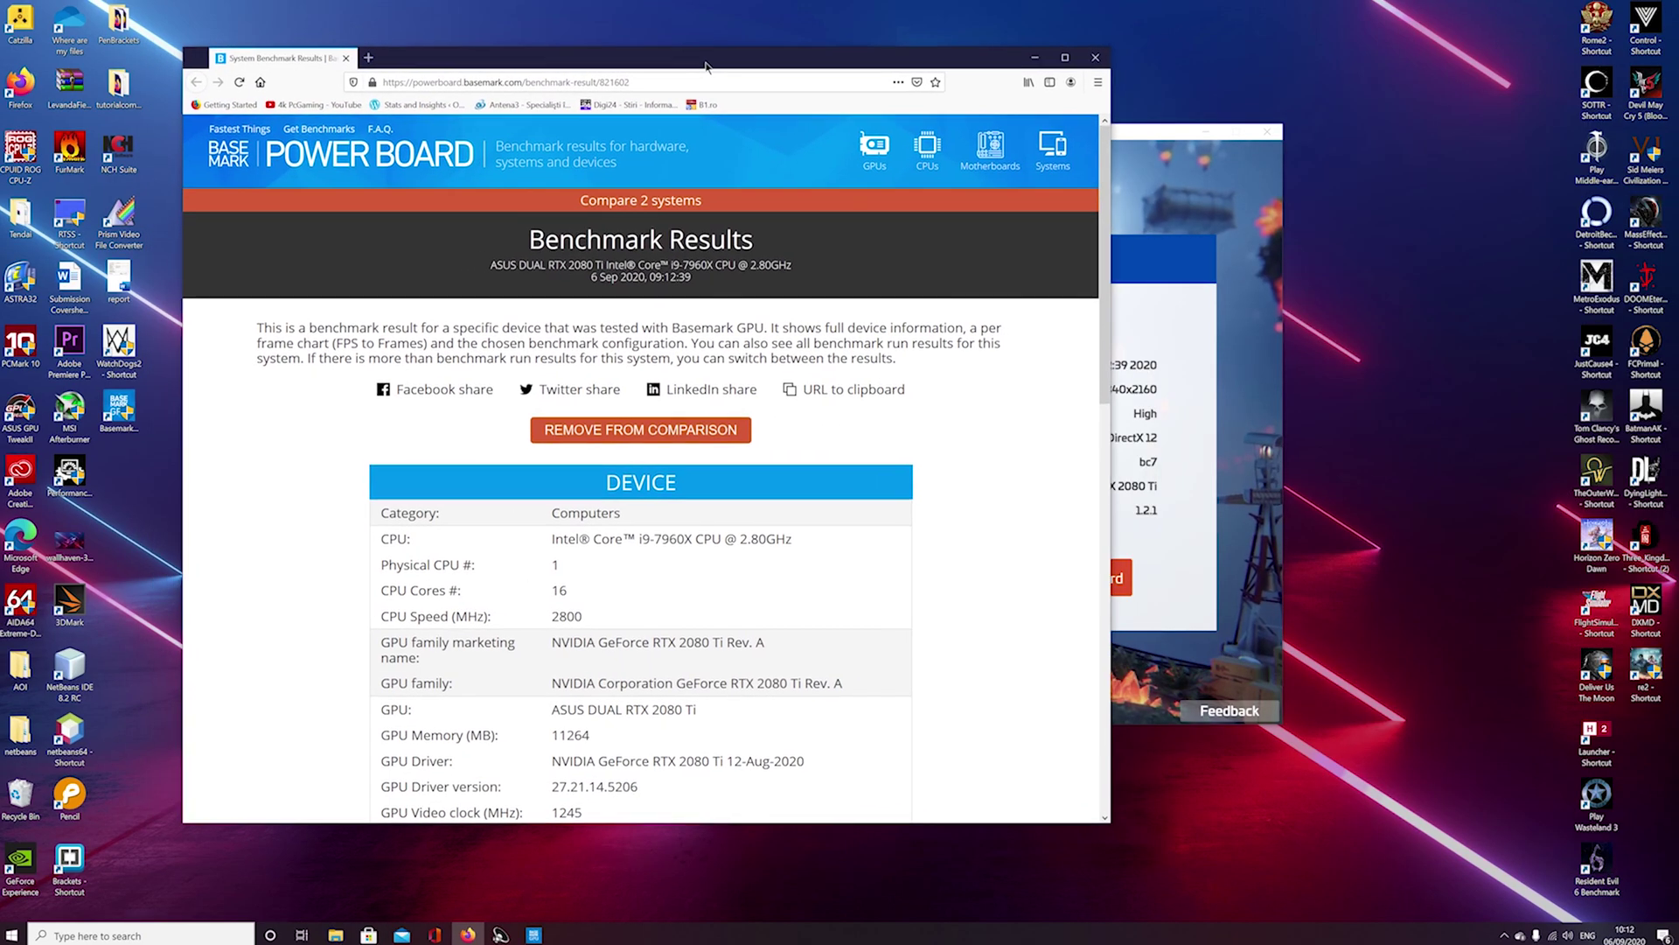
drag(706, 65, 547, 64)
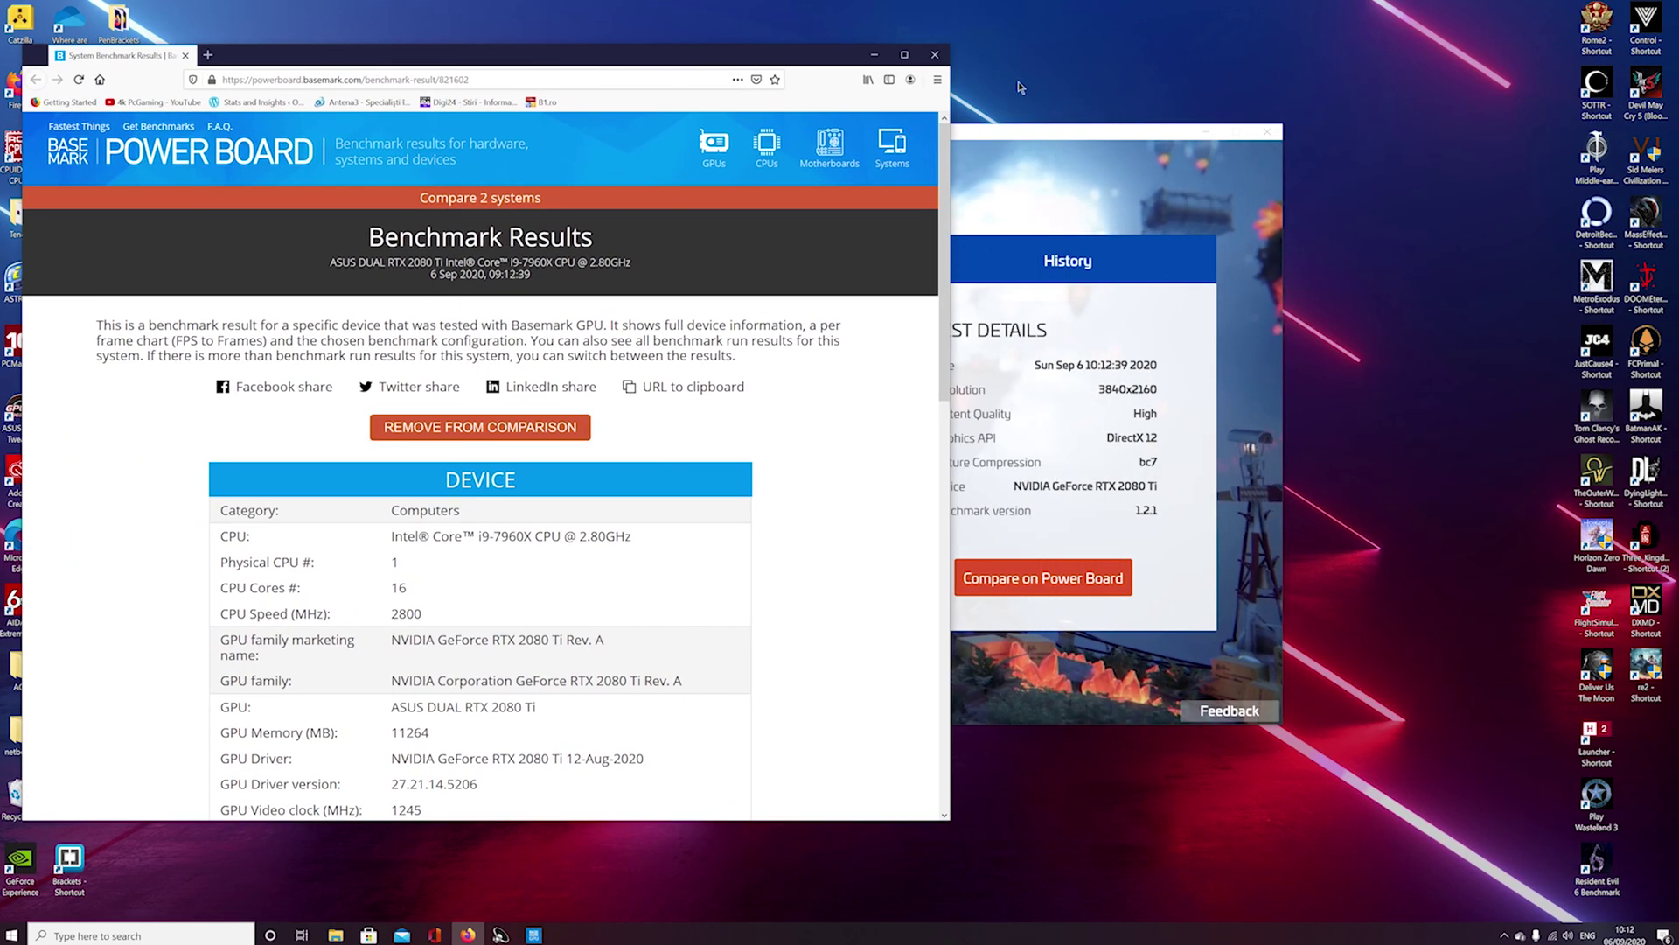
drag(1000, 137, 1408, 153)
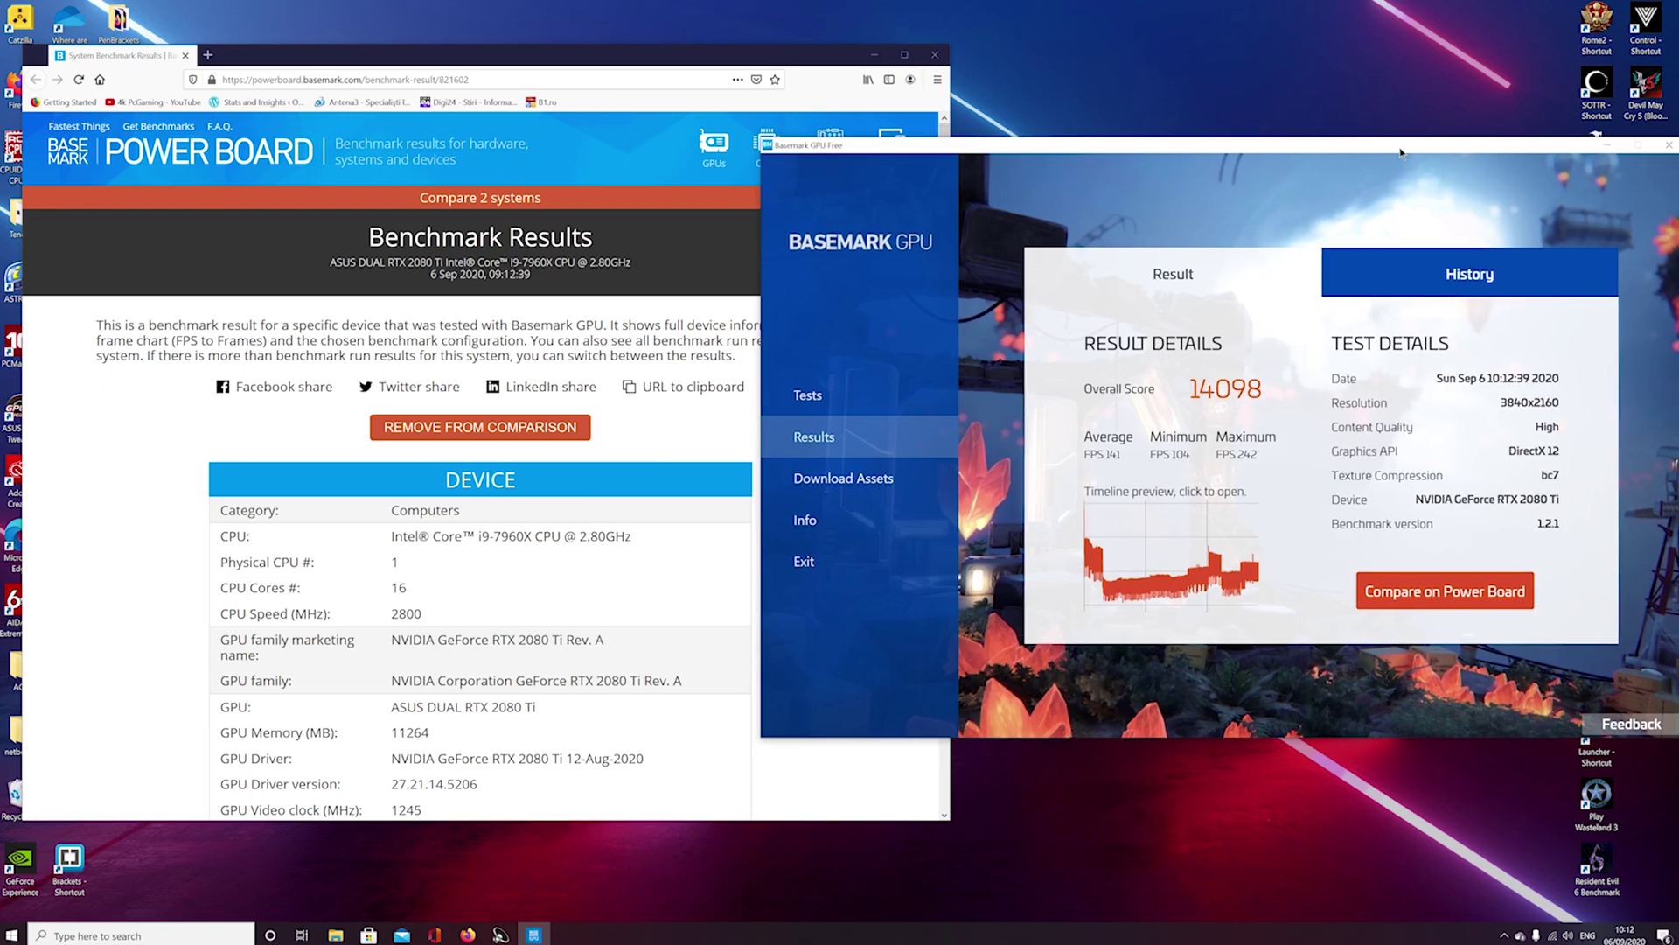
drag(800, 57, 812, 57)
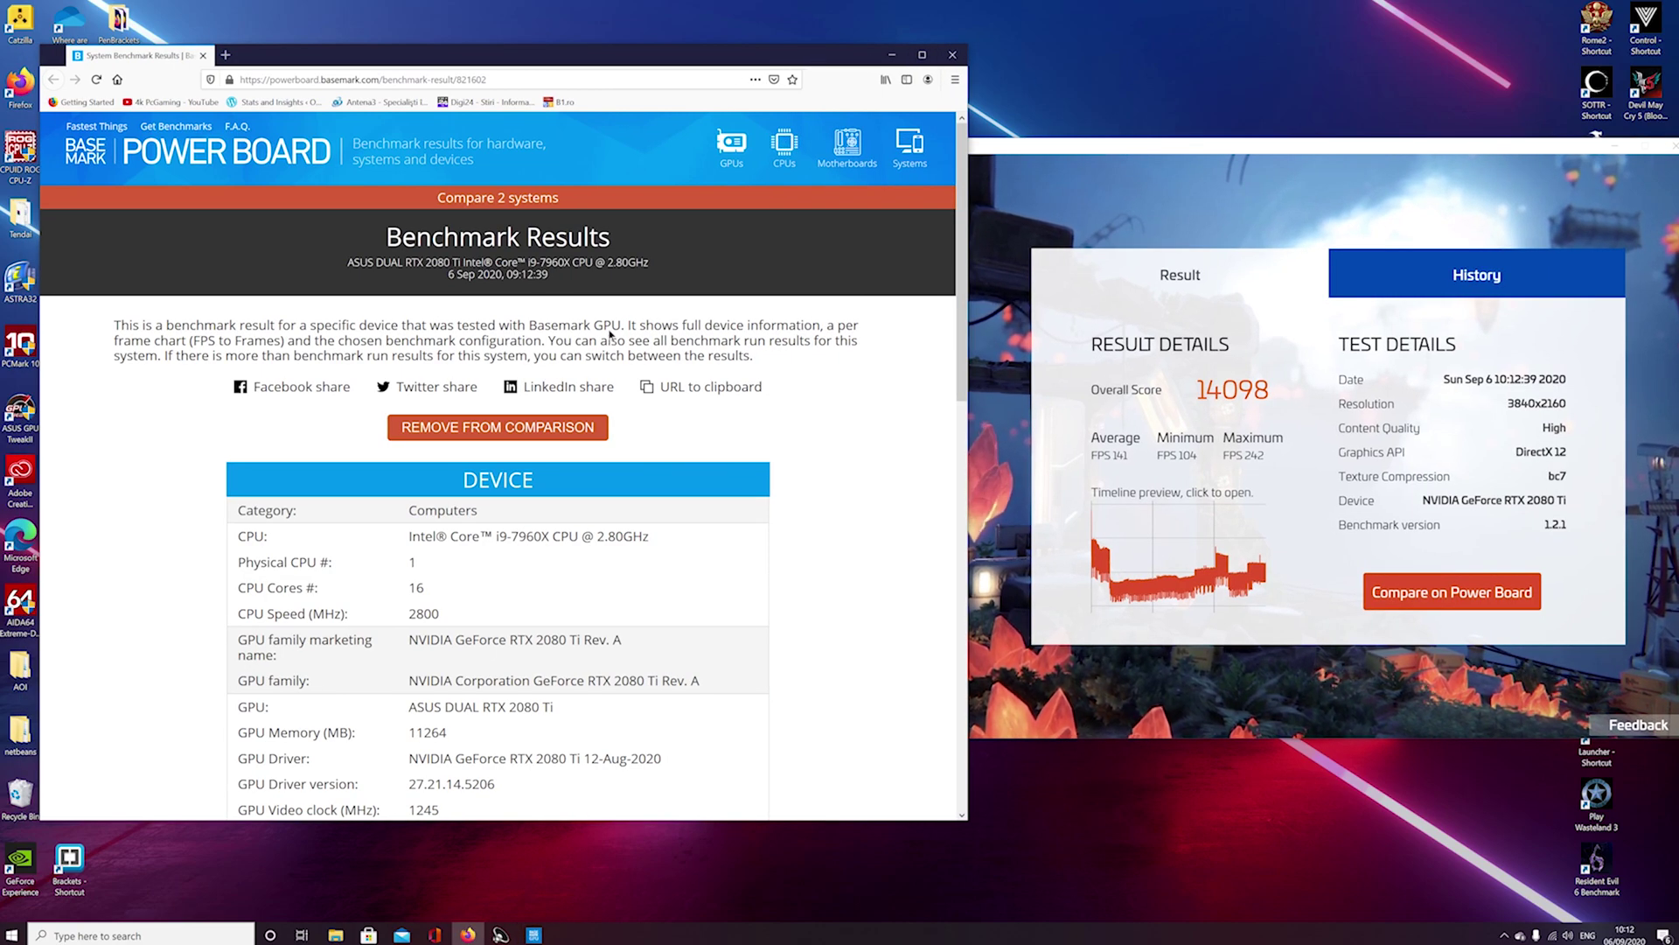
click(518, 430)
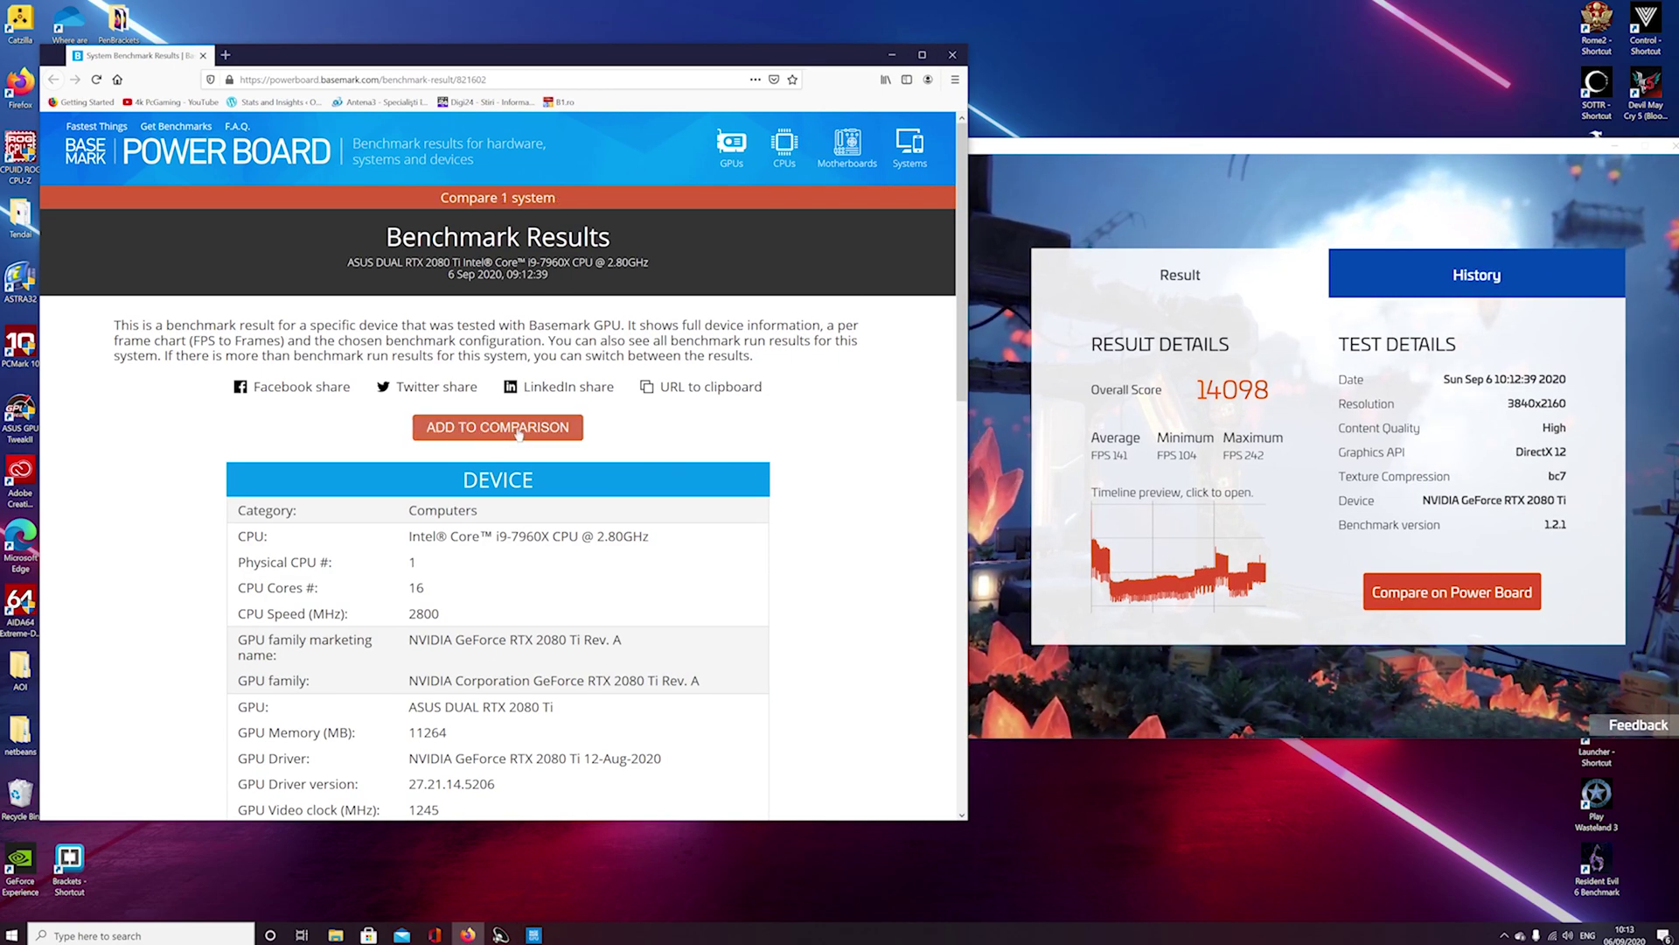
Filter the GPUs leaderboard to Windows 10 and DirectX 12
click(733, 149)
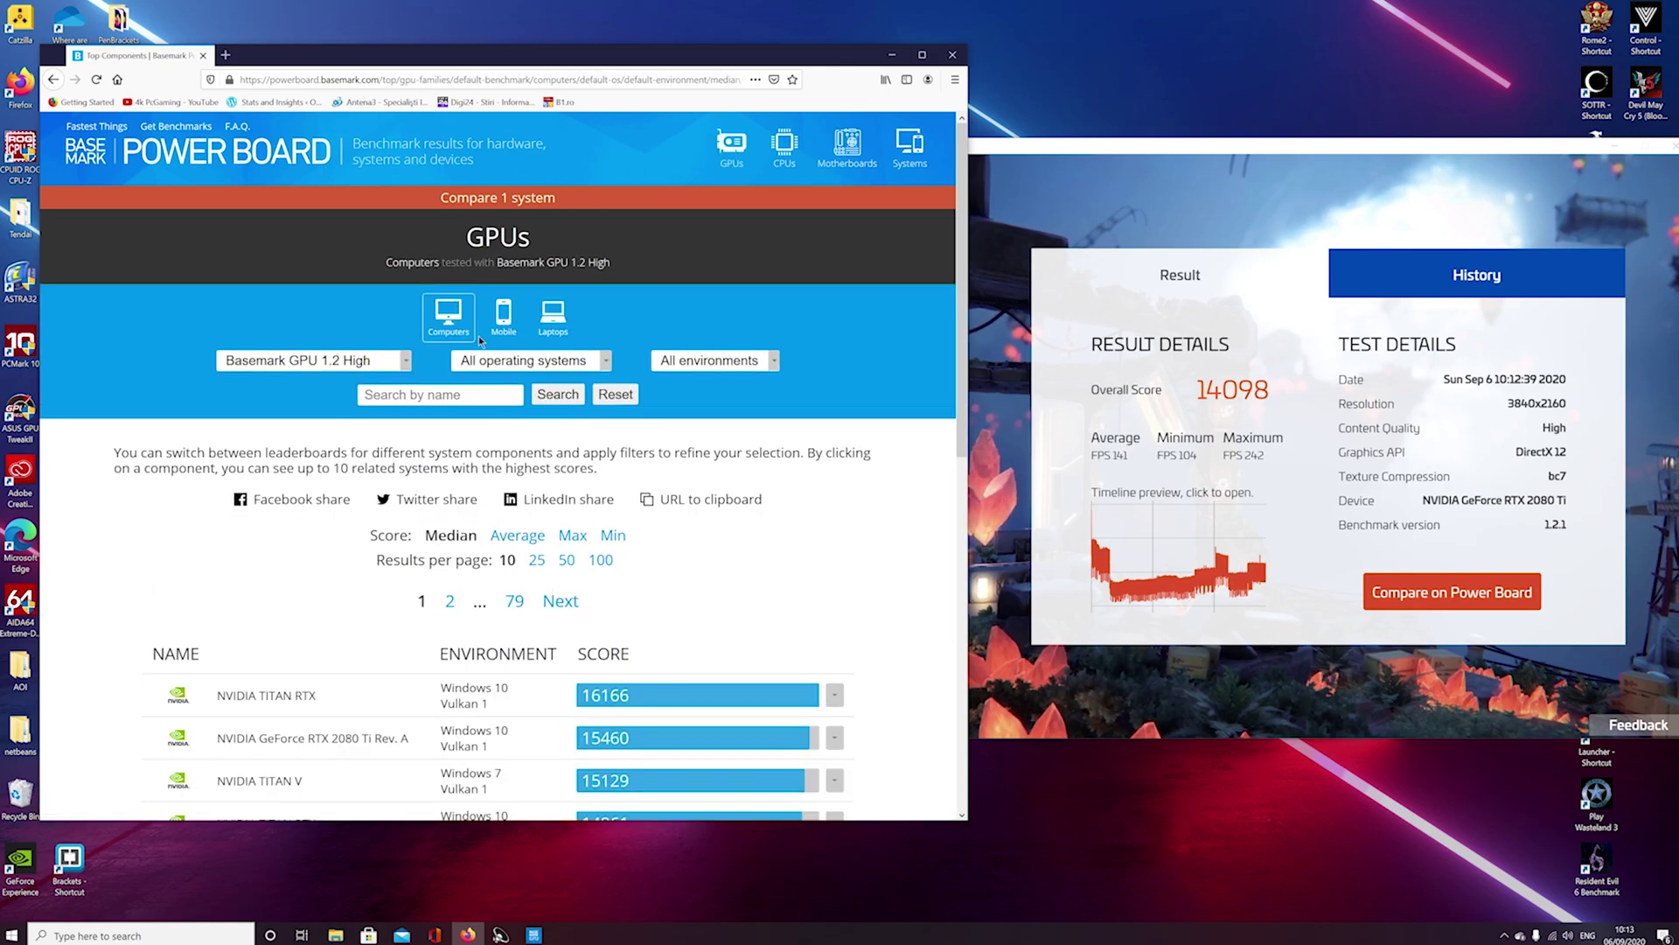
scroll(544, 382, down, 1)
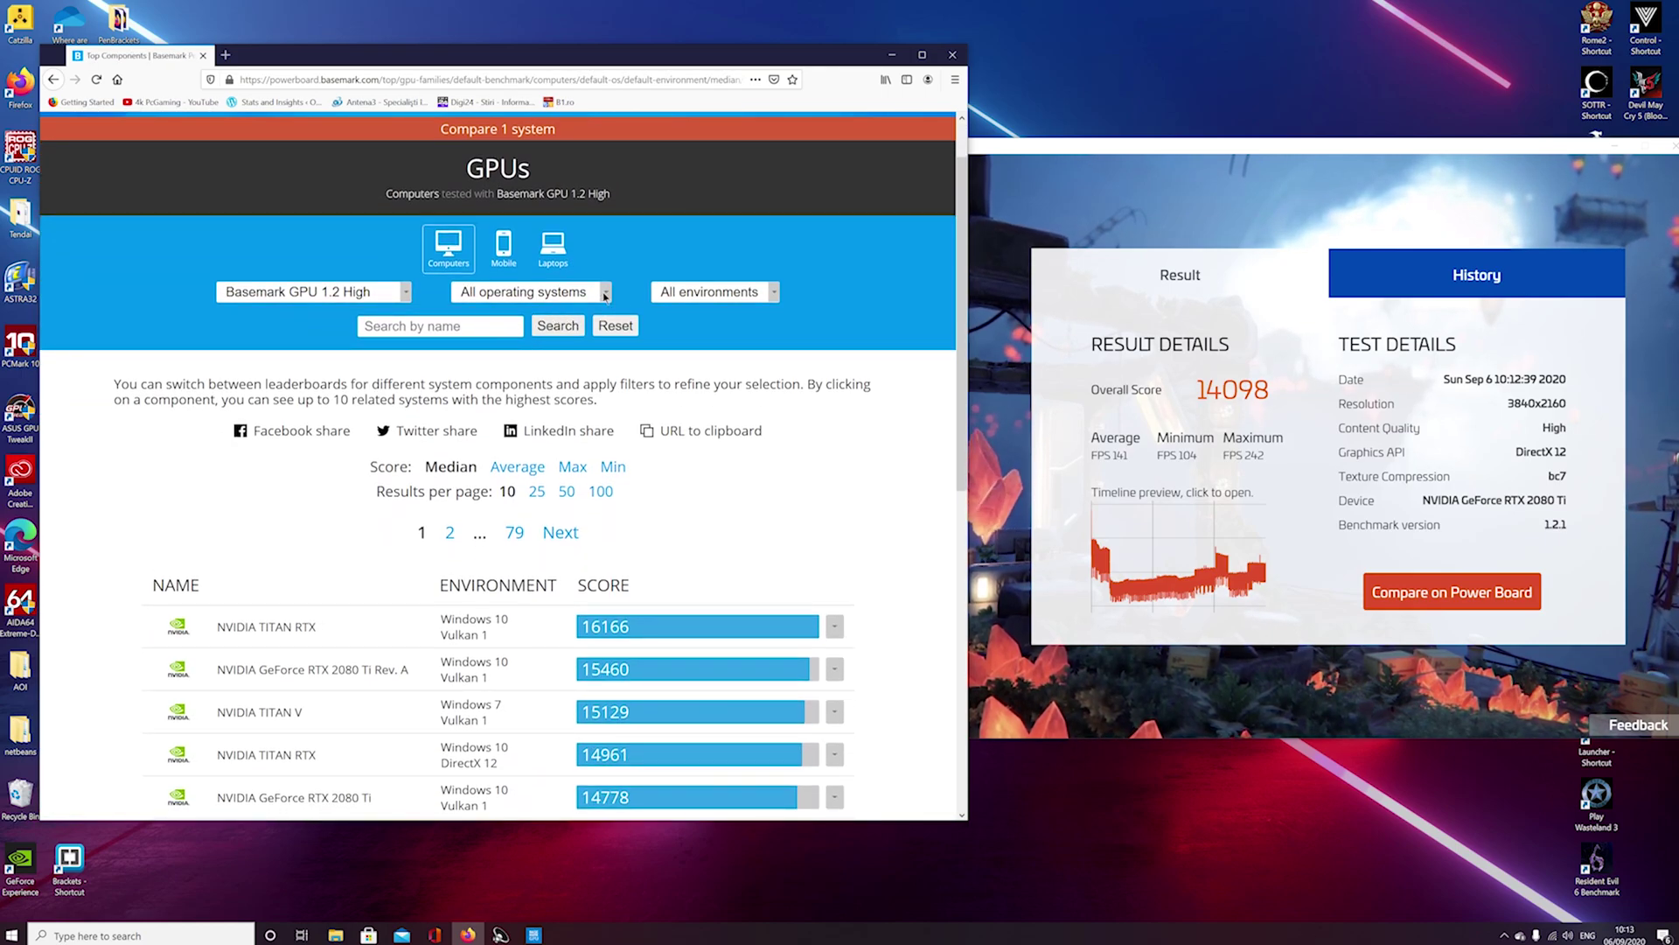
click(604, 294)
click(512, 348)
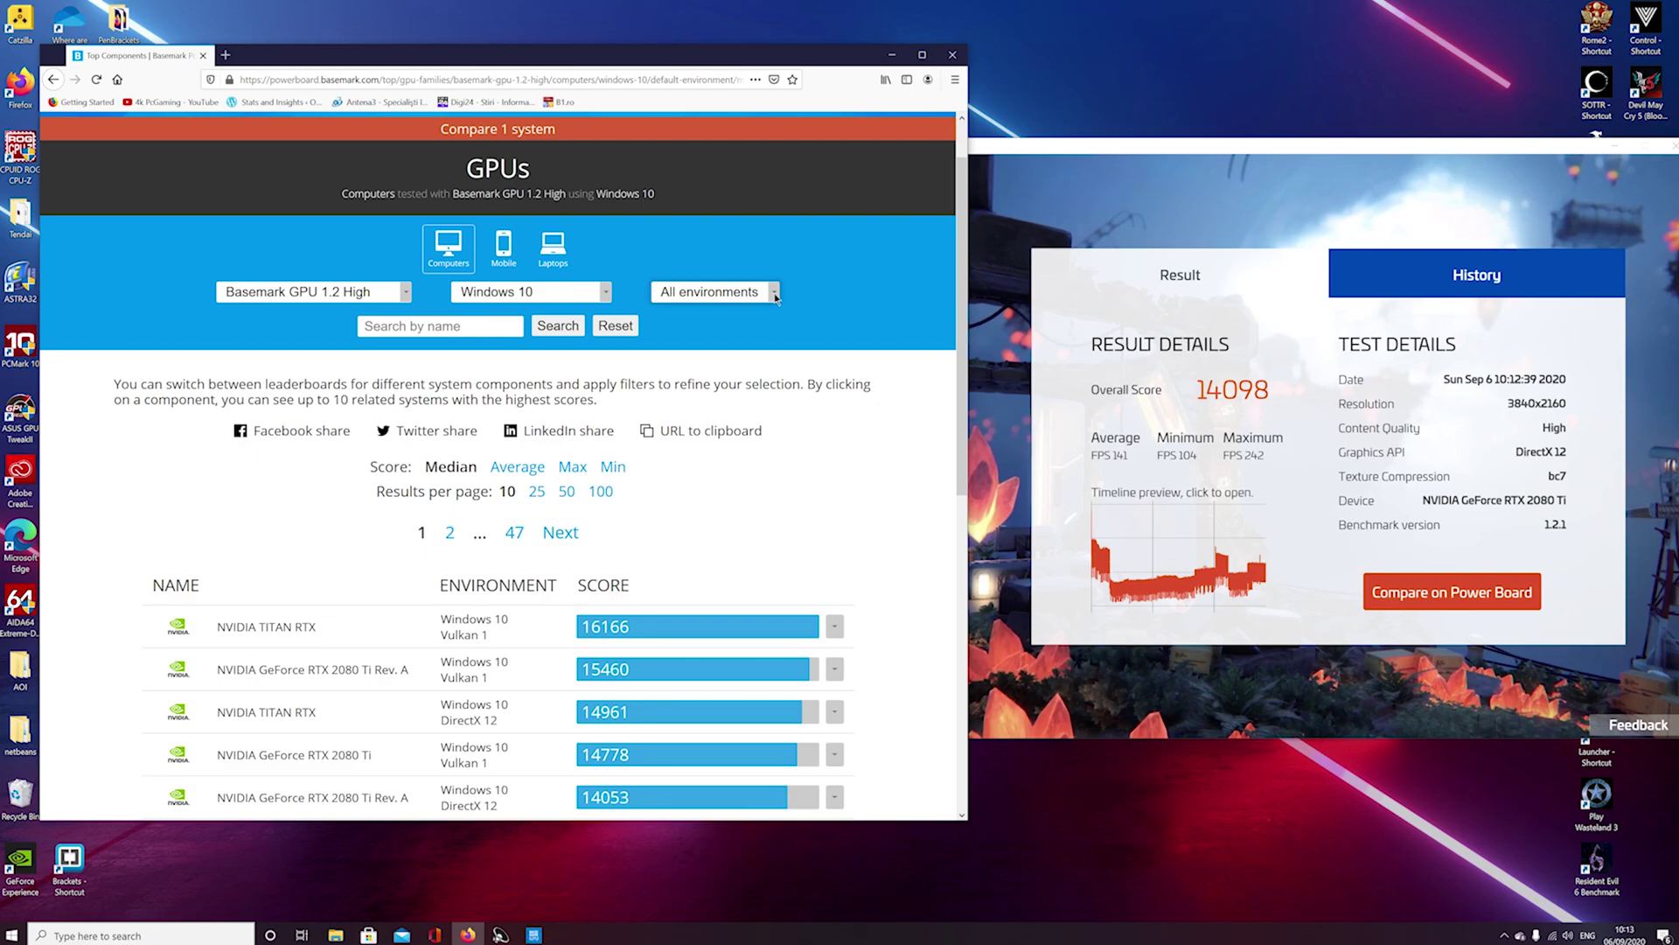
click(774, 293)
click(693, 362)
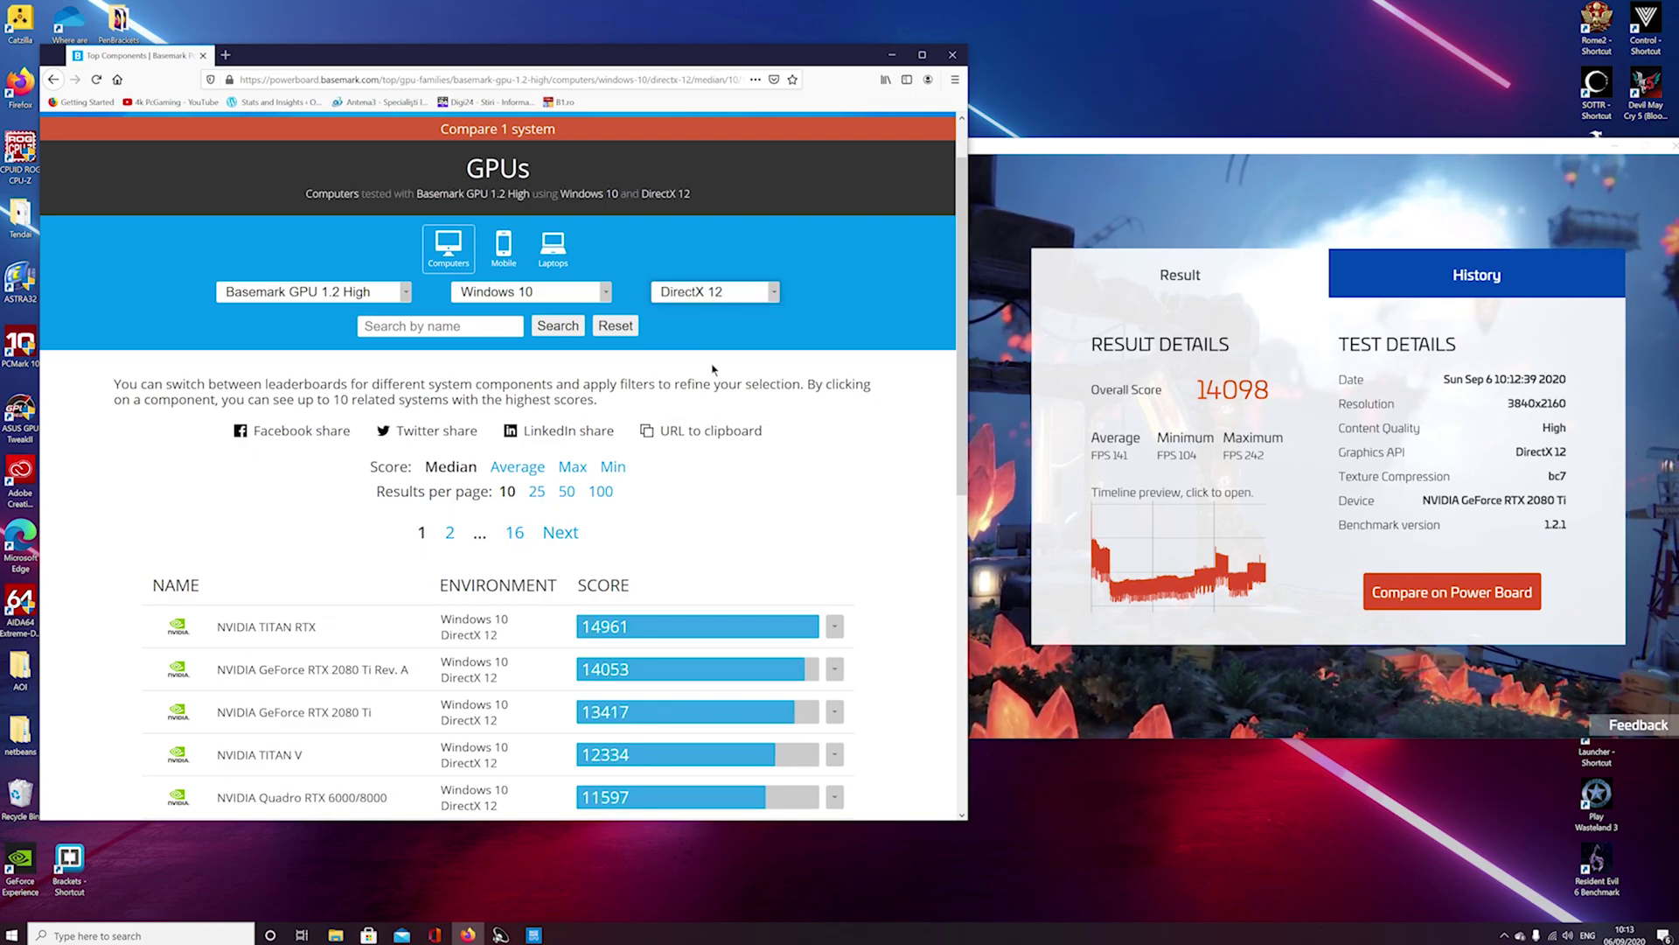
scroll(933, 448, down, 2)
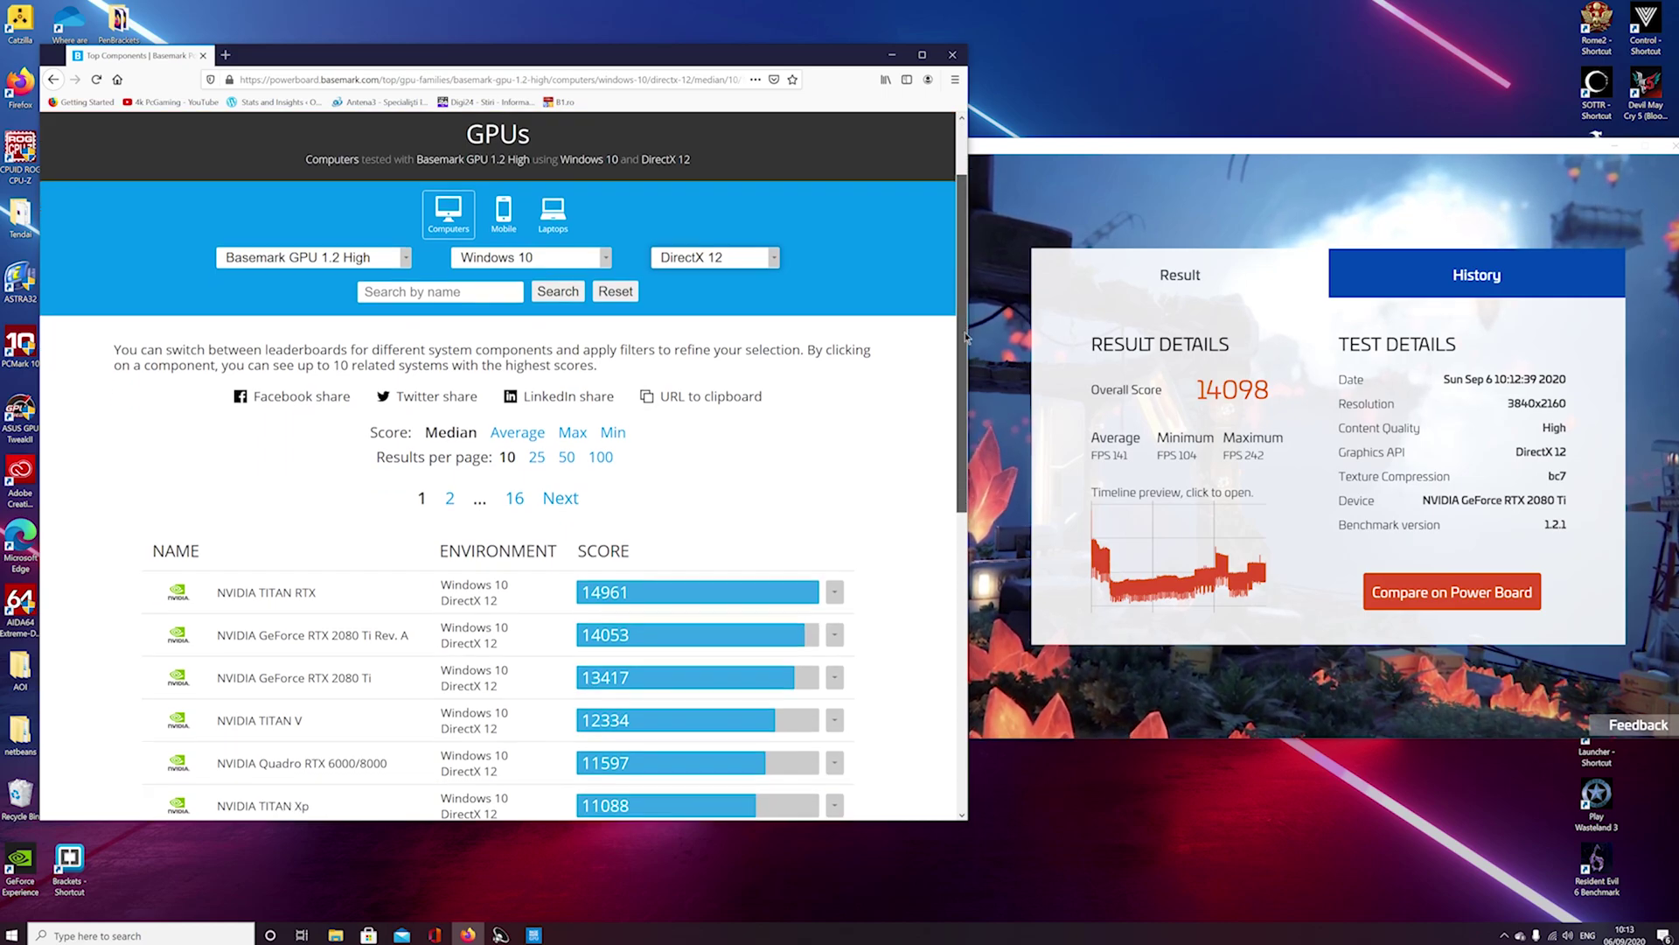
scroll(933, 448, down, 2)
scroll(933, 447, down, 1)
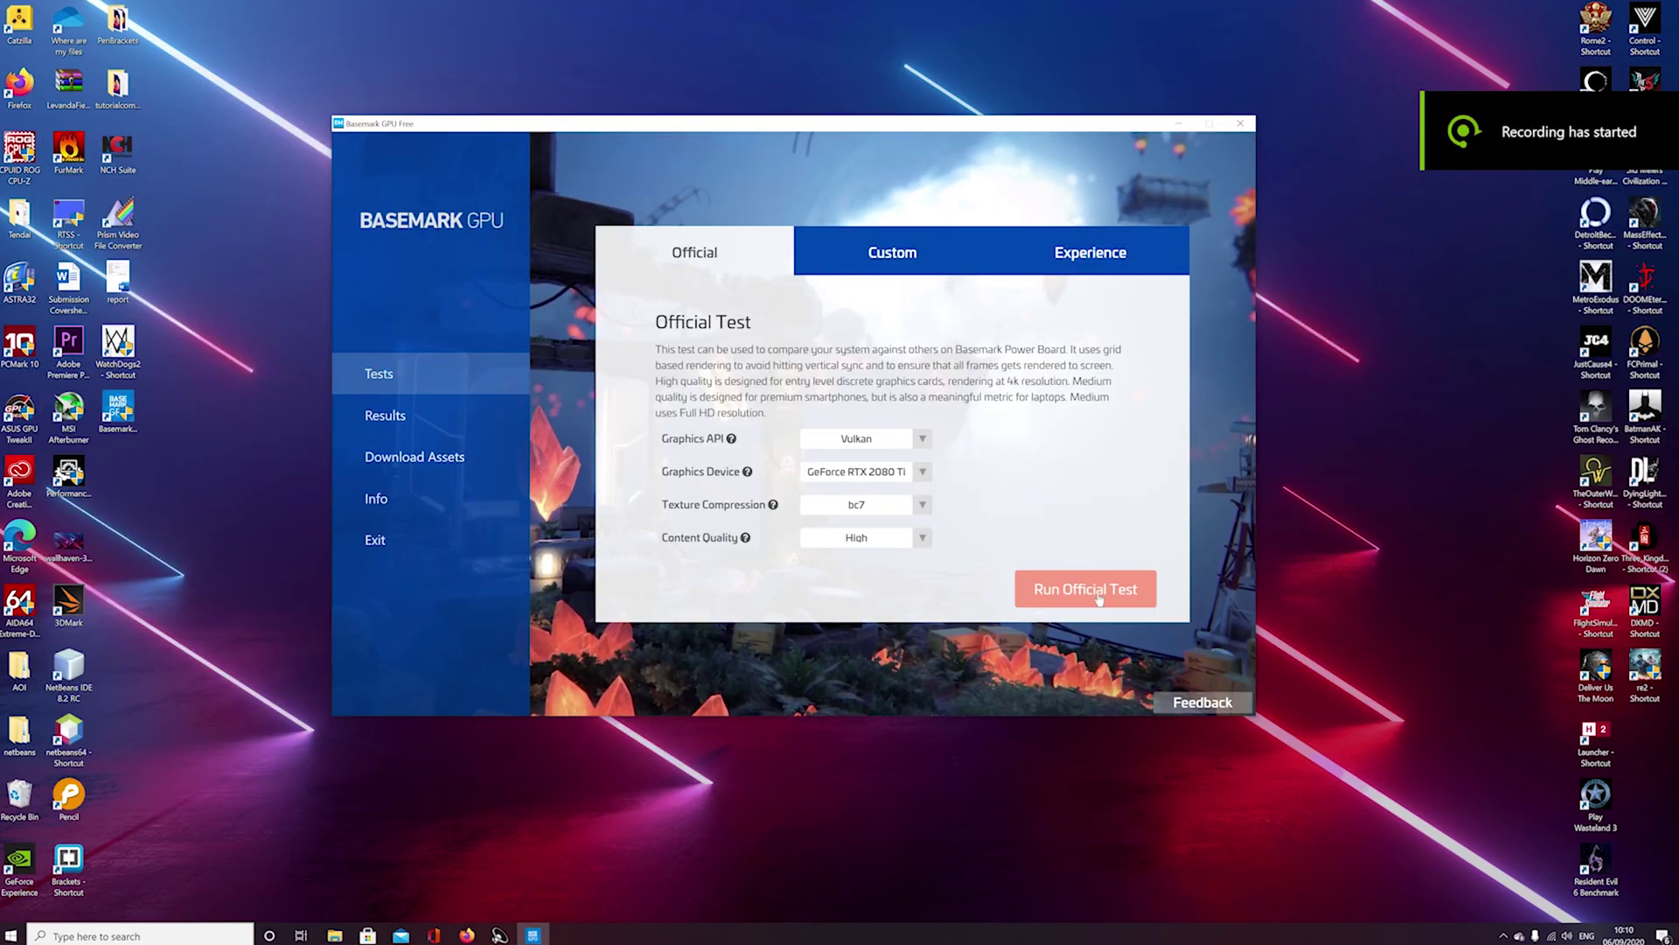
Launch the official test with Vulkan as the graphics API
click(1086, 587)
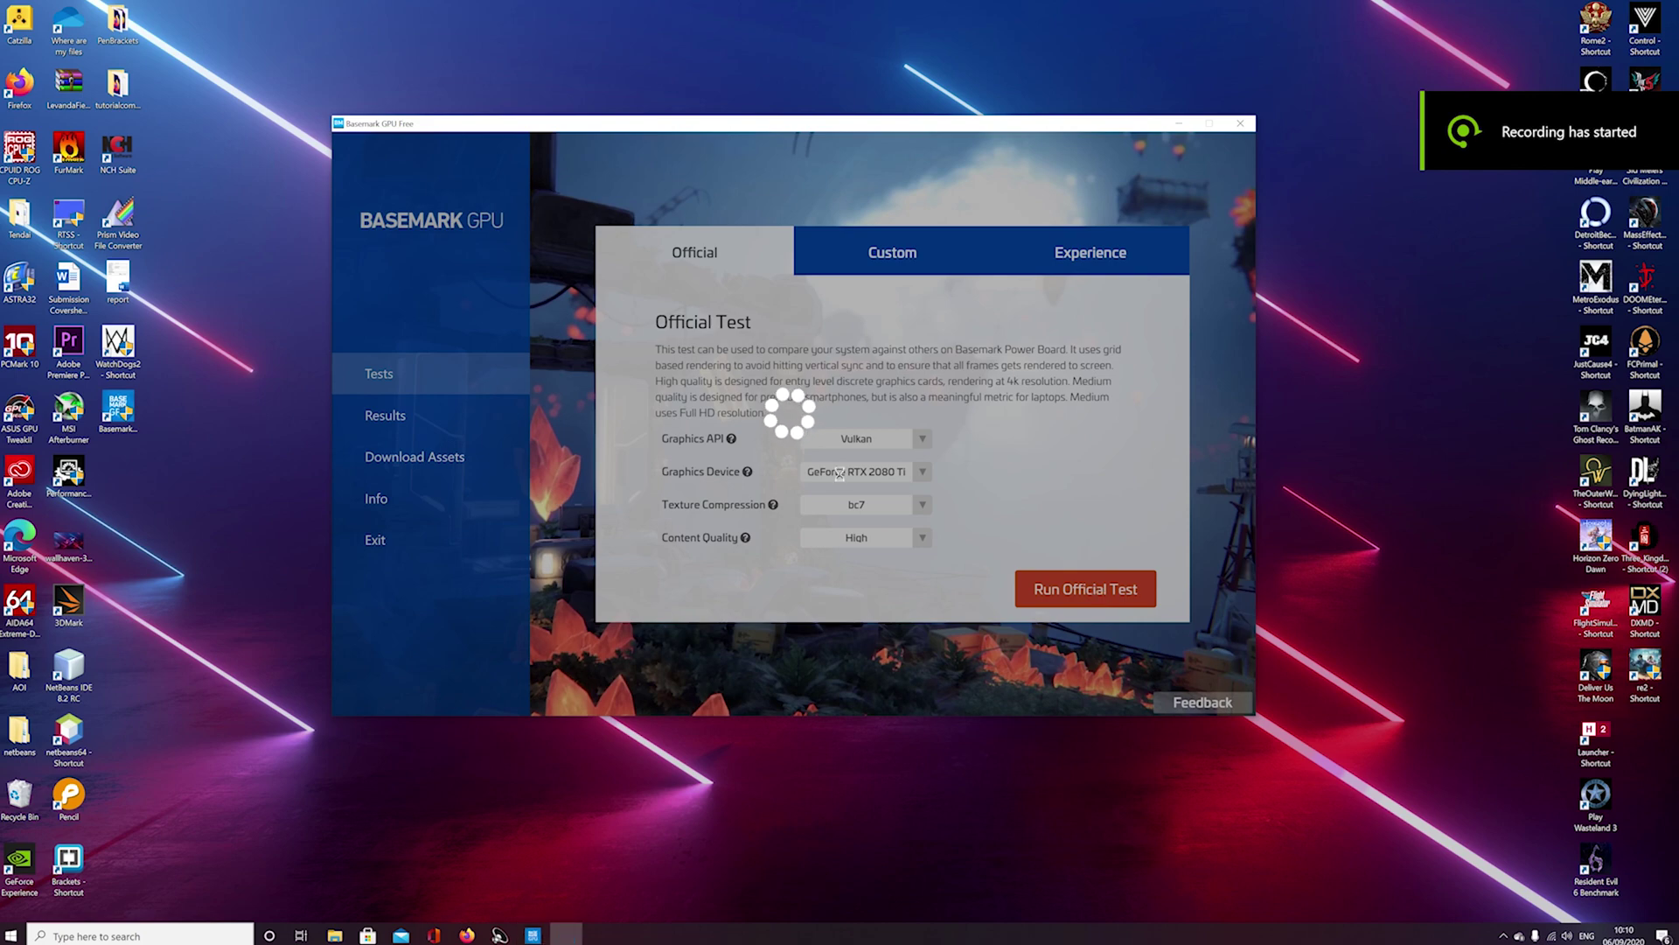